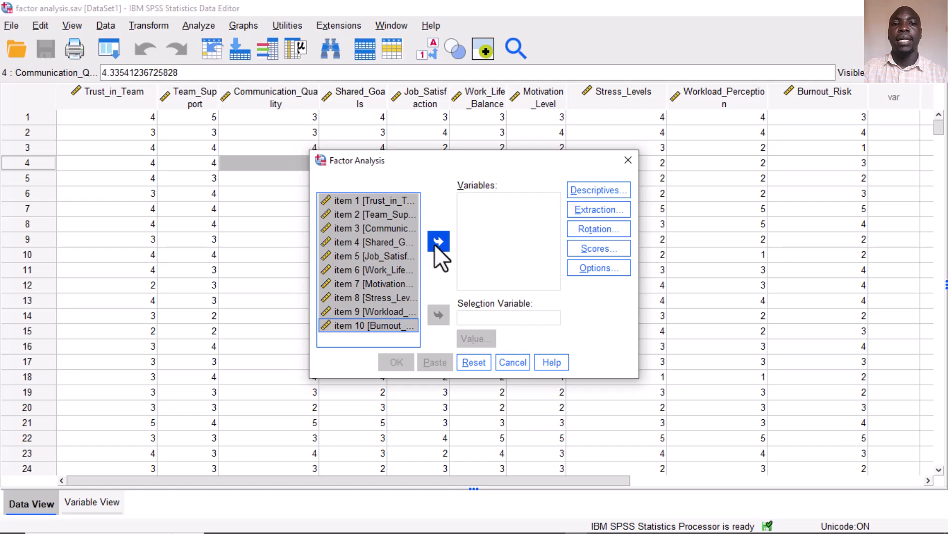
Run a factor analysis on all ten items with correlation coefficients, significance levels, determinant, and KMO and Bartlett's test of sphericity.
{"action": "left_click", "coordinate": [436, 244]}
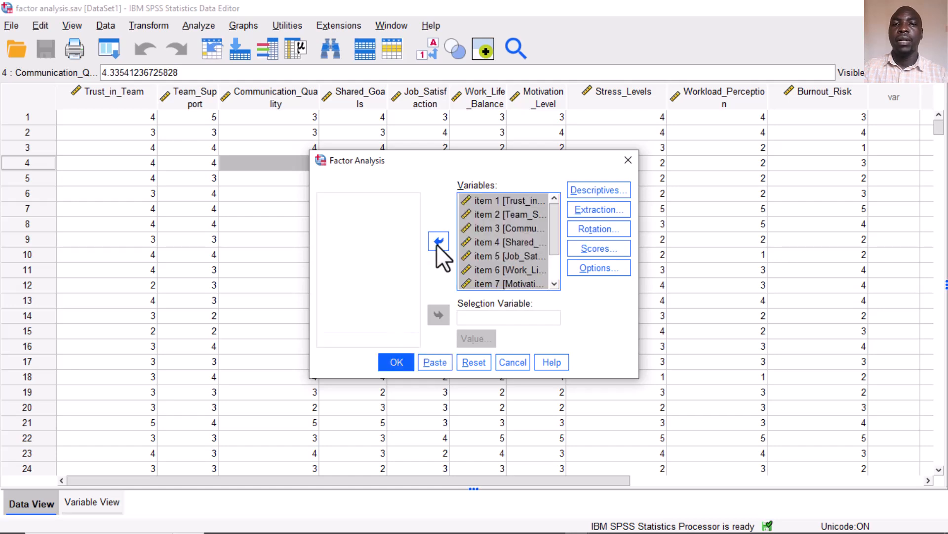
{"action": "left_click", "coordinate": [588, 196]}
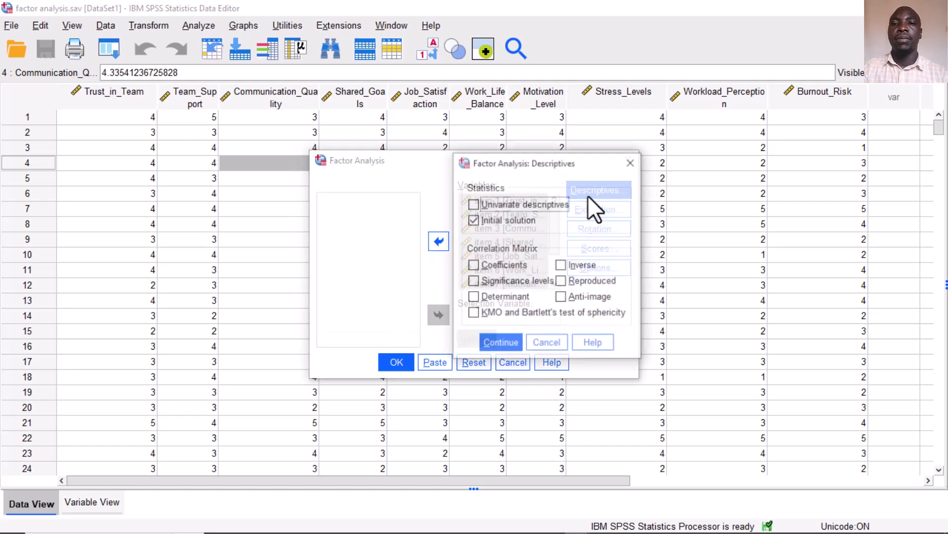
{"action": "left_click", "coordinate": [471, 266]}
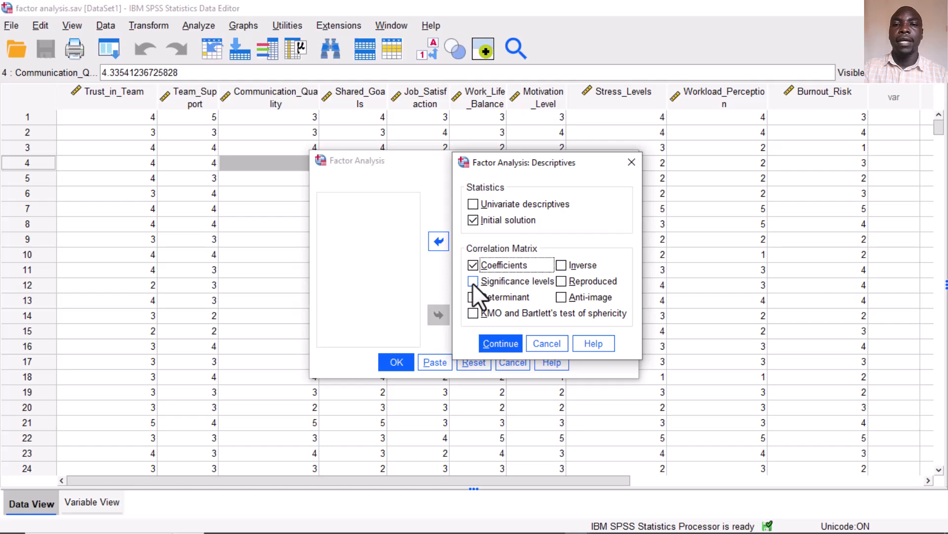
{"action": "left_click", "coordinate": [472, 281]}
{"action": "left_click", "coordinate": [475, 297]}
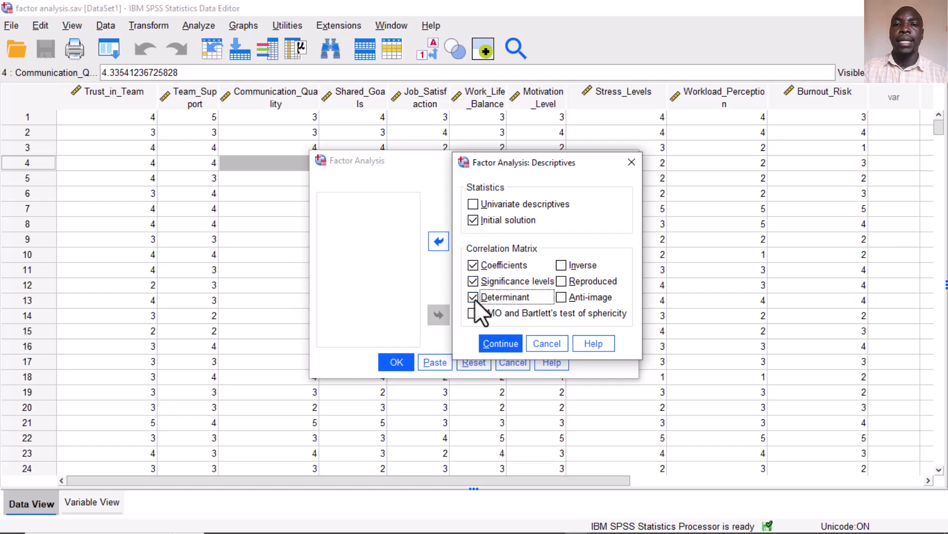
{"action": "left_click", "coordinate": [472, 313]}
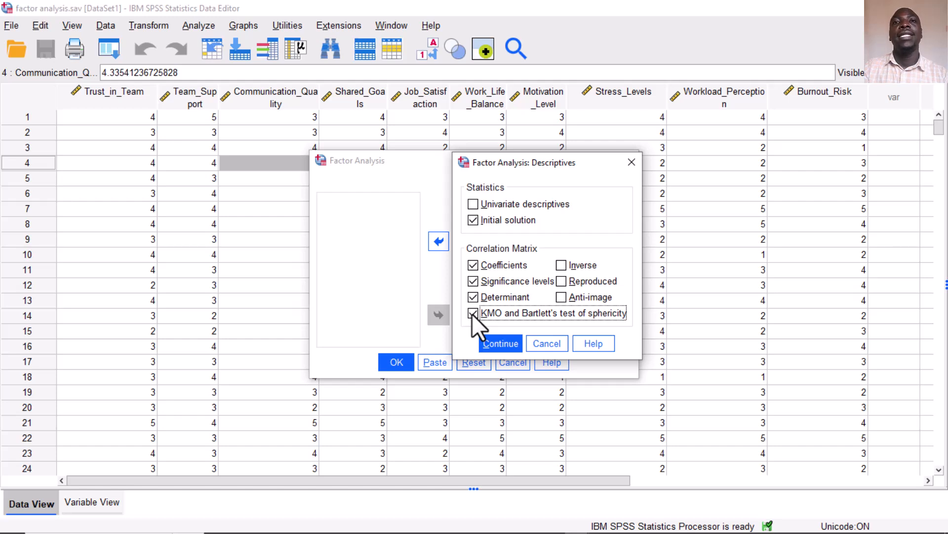
{"action": "left_click", "coordinate": [498, 344]}
{"action": "left_click", "coordinate": [396, 362]}
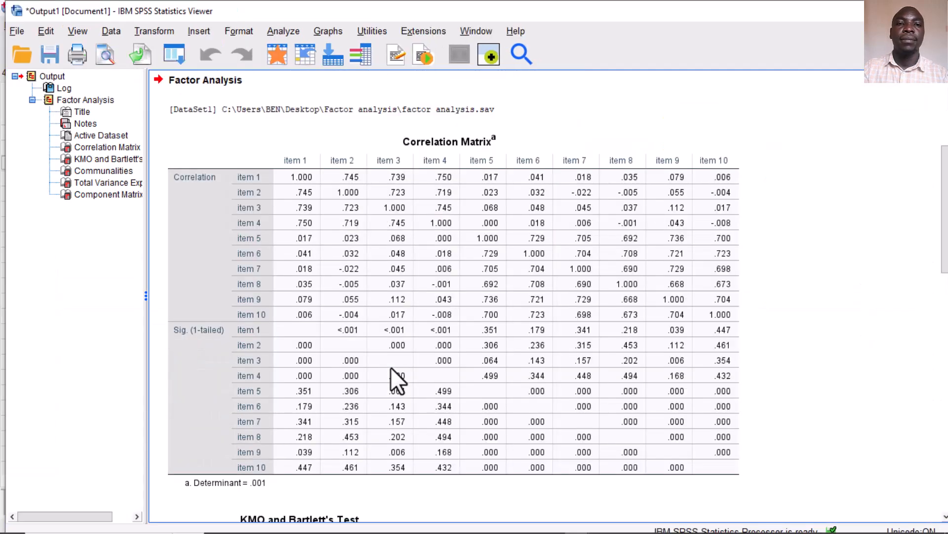
Examine the Correlation Matrix and the KMO and Bartlett's Test table in the factor analysis output.
{"action": "left_click", "coordinate": [287, 328]}
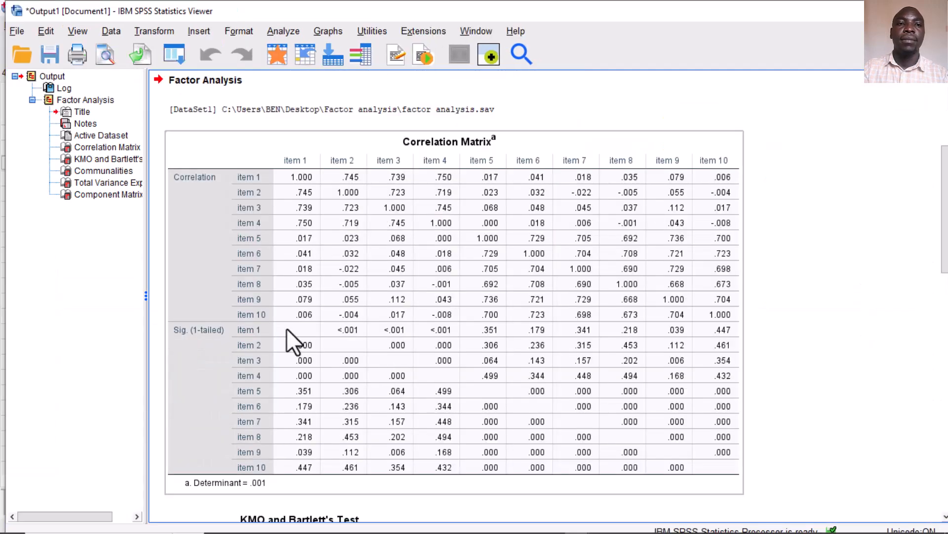
{"action": "left_click", "coordinate": [392, 194]}
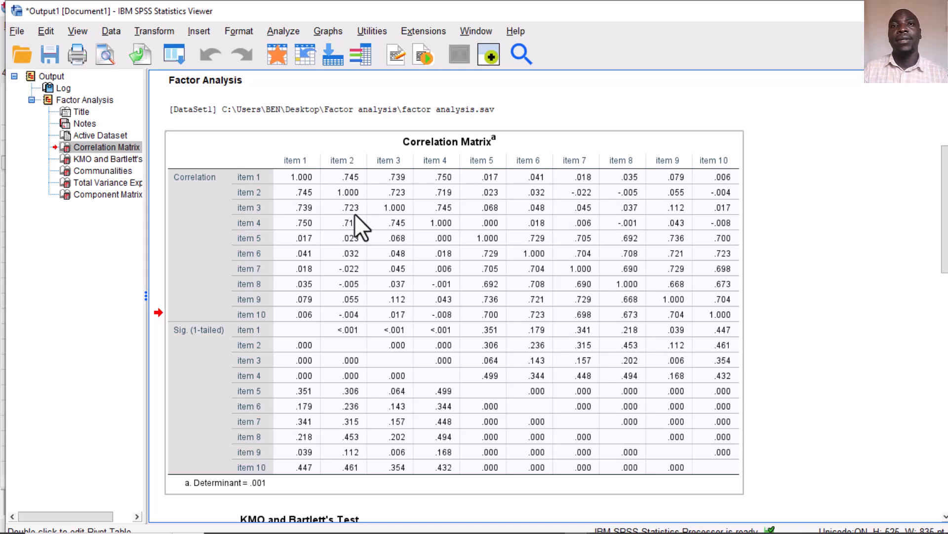
{"action": "scroll", "coordinate": [361, 220], "scroll_direction": "down", "scroll_amount": 5}
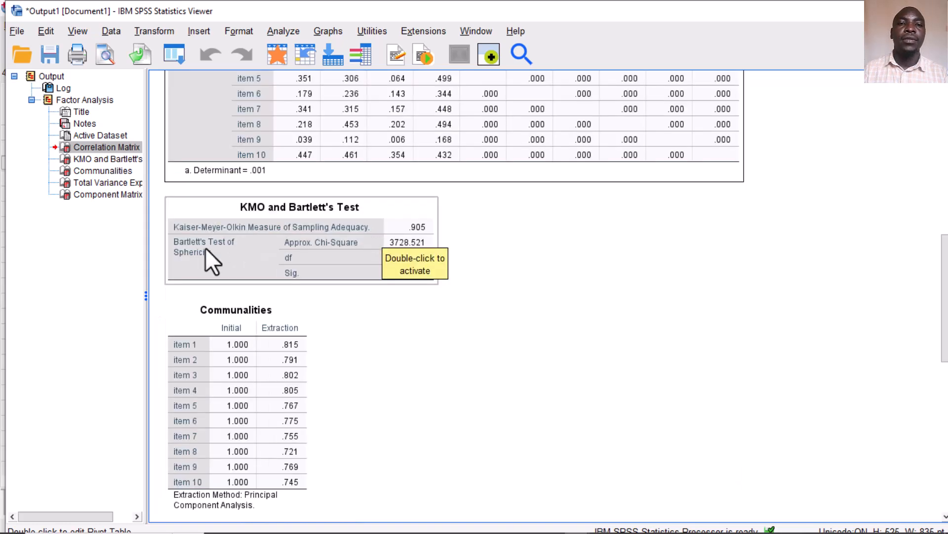
{"action": "left_click", "coordinate": [242, 229]}
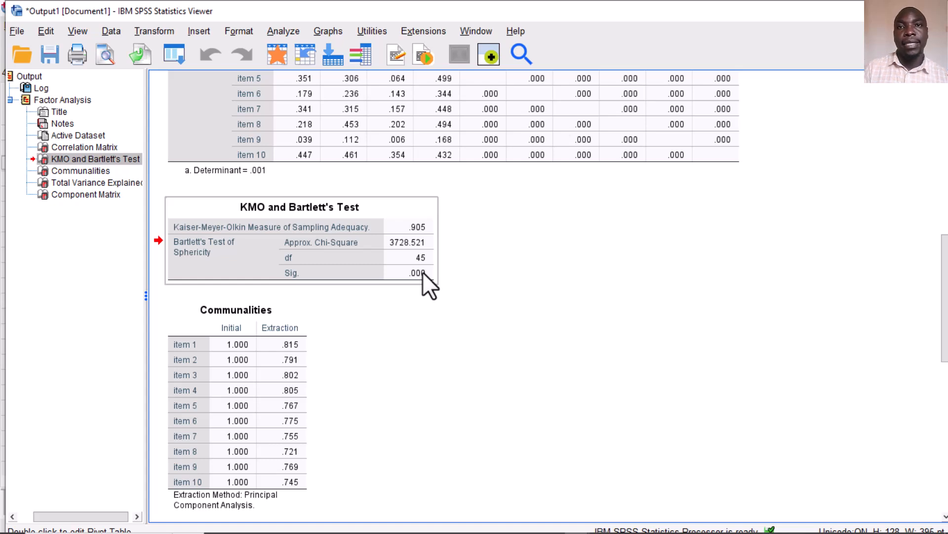
{"action": "left_click", "coordinate": [484, 302]}
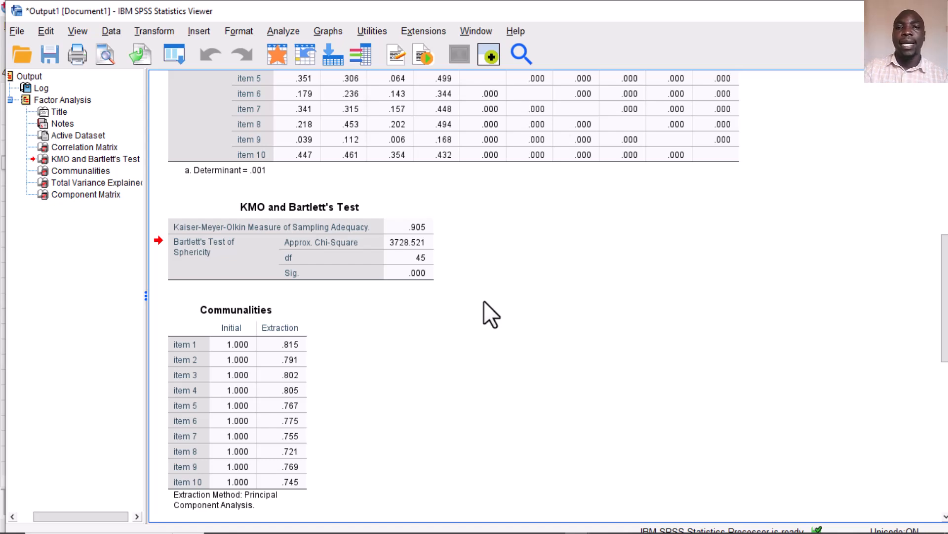
{"action": "left_click", "coordinate": [413, 287]}
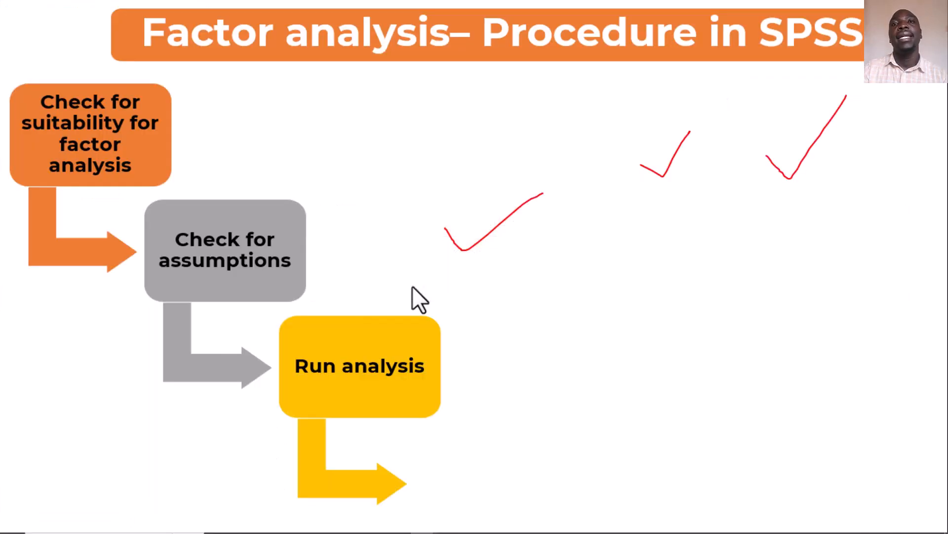
{"action": "left_click", "coordinate": [412, 286]}
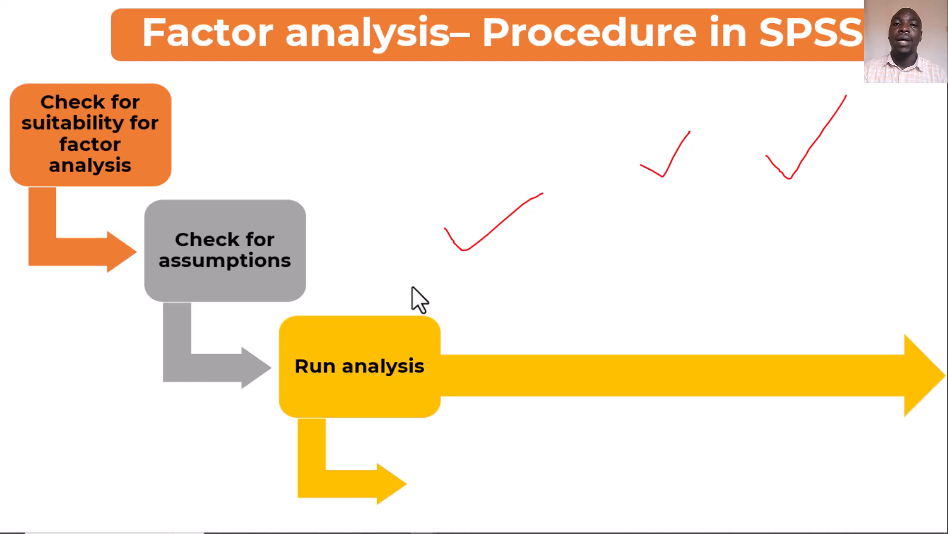
{"action": "left_click", "coordinate": [412, 286]}
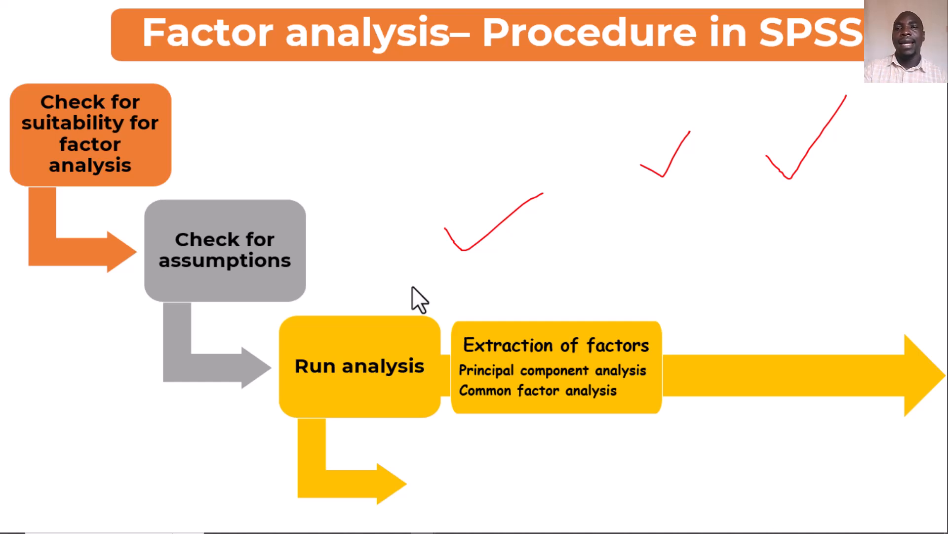
{"action": "left_click", "coordinate": [412, 287]}
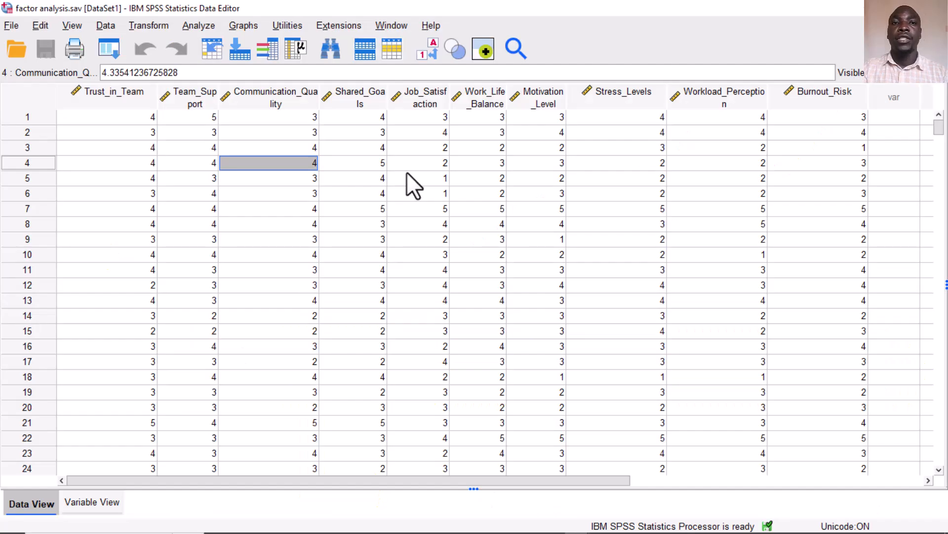
Reopen the factor analysis setup and turn off Coefficients, Significance levels, Determinant, and KMO and Bartlett's test in the descriptives.
{"action": "left_click", "coordinate": [209, 27]}
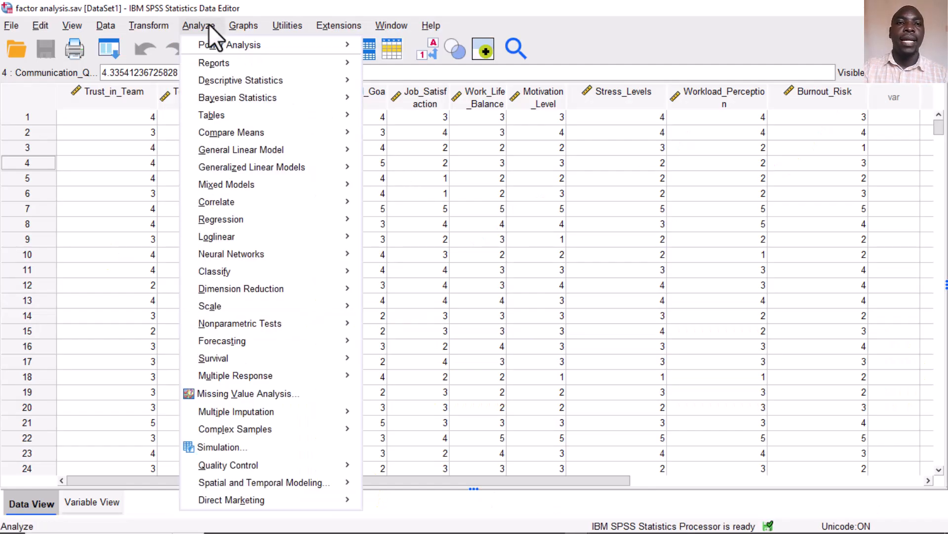
{"action": "mouse_move", "coordinate": [256, 289]}
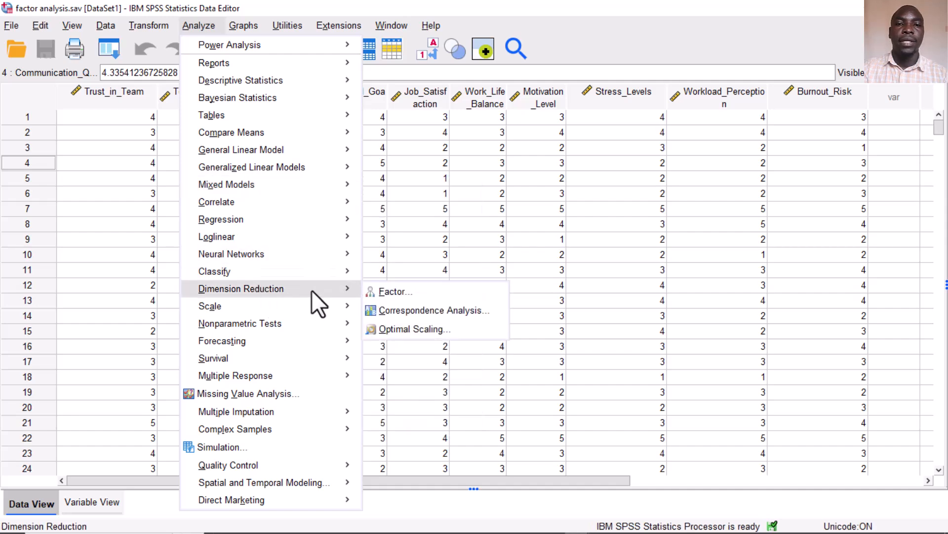
{"action": "left_click", "coordinate": [382, 293]}
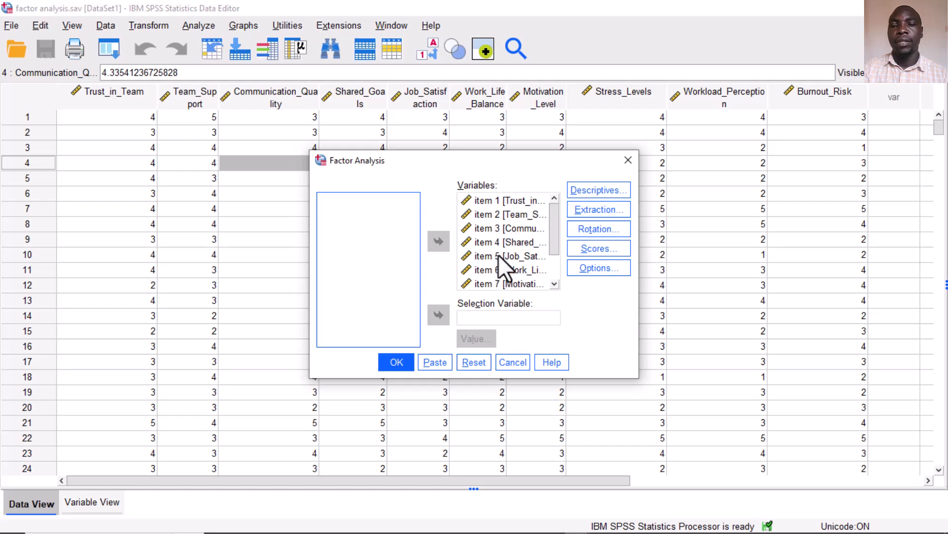
{"action": "left_click", "coordinate": [595, 191]}
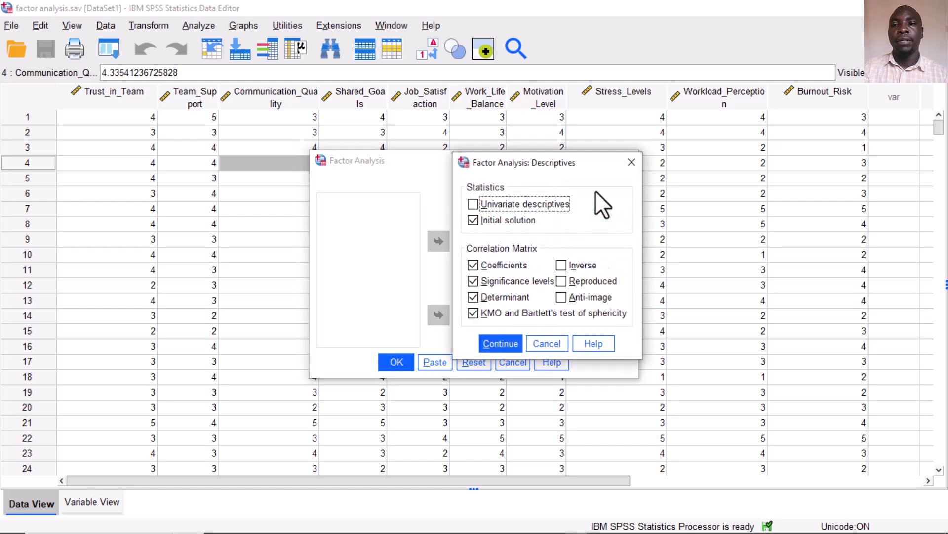
{"action": "left_click", "coordinate": [476, 268]}
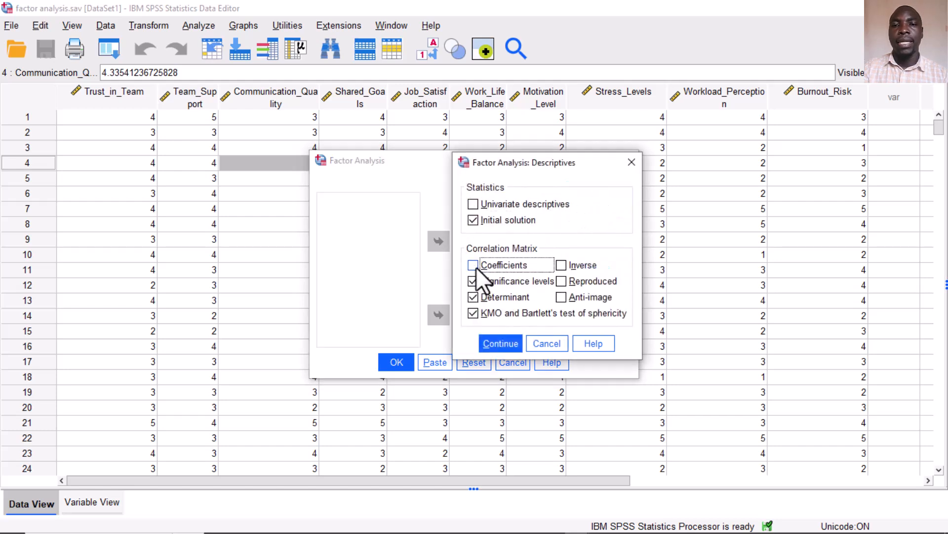
{"action": "left_click", "coordinate": [475, 282]}
{"action": "left_click", "coordinate": [473, 297]}
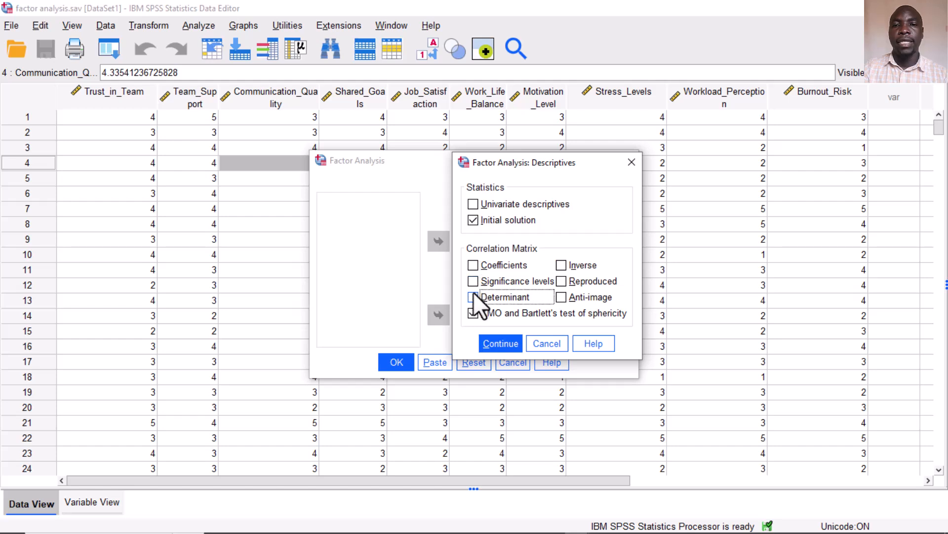
{"action": "left_click", "coordinate": [473, 312]}
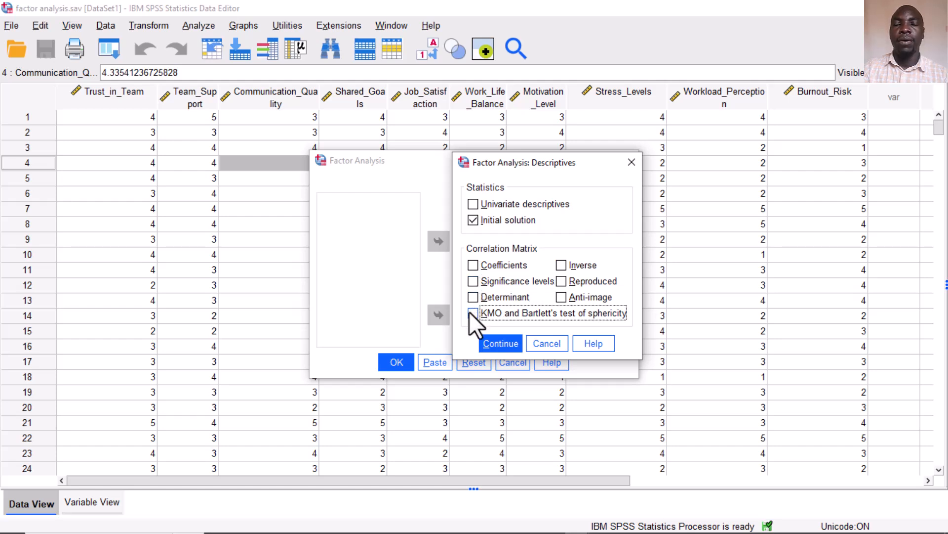
{"action": "left_click", "coordinate": [494, 339]}
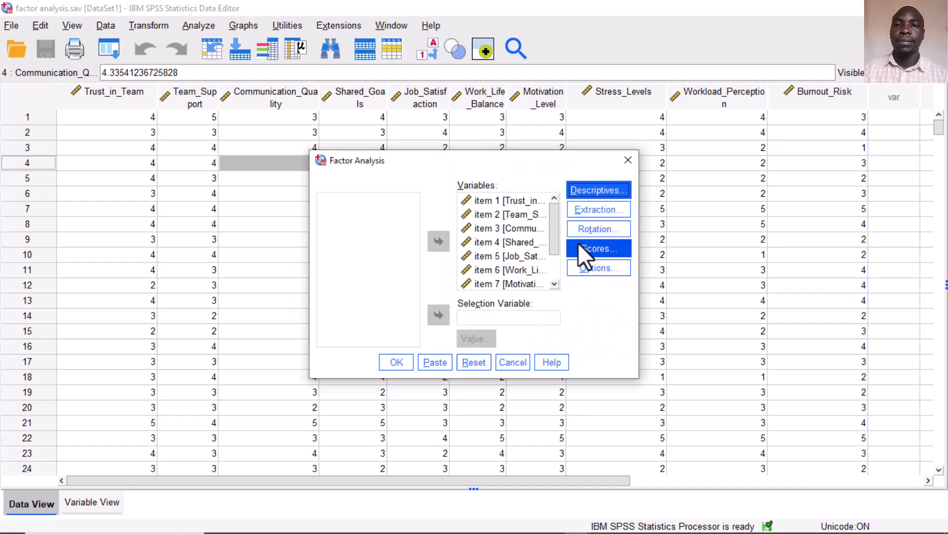
Review the available extraction methods, keep Principal components with eigenvalues greater than 1, and check the rotation settings.
{"action": "left_click", "coordinate": [594, 207]}
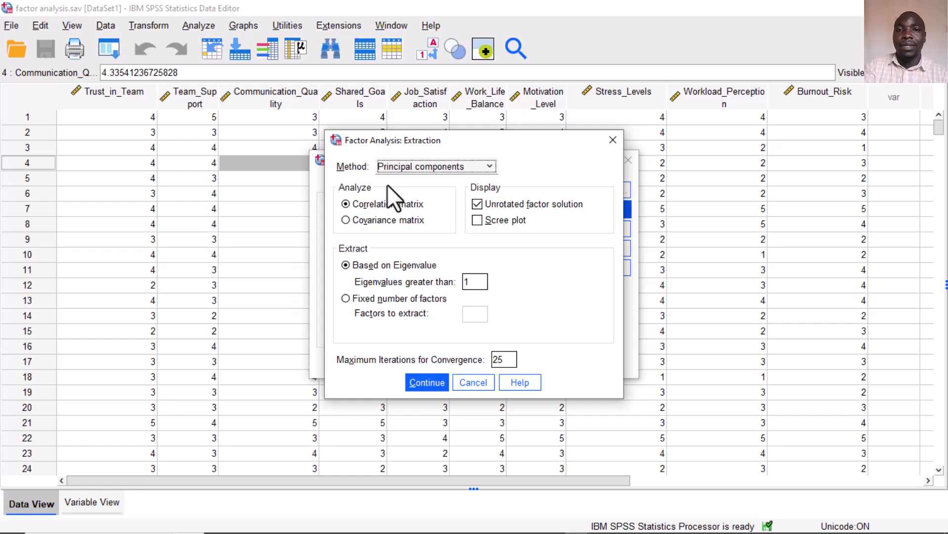
{"action": "left_click", "coordinate": [489, 166]}
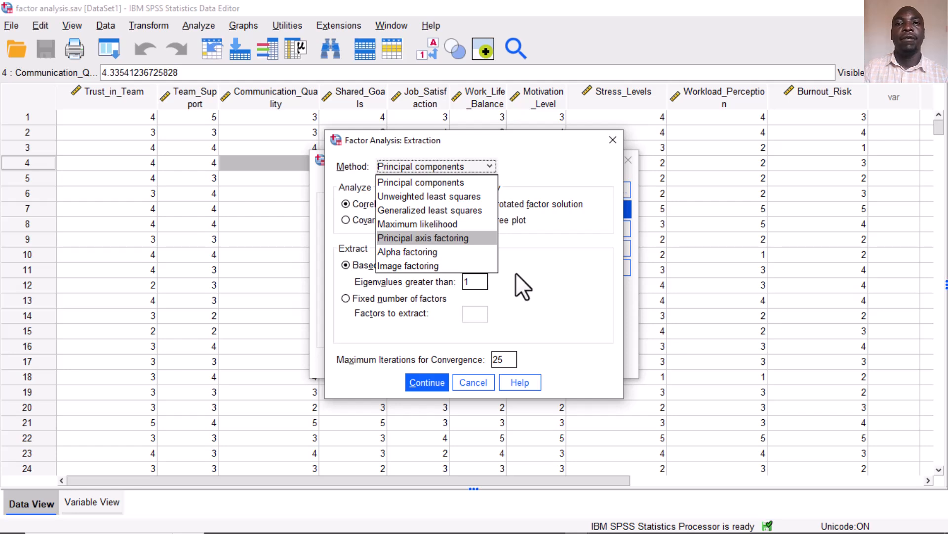
{"action": "left_click", "coordinate": [542, 152]}
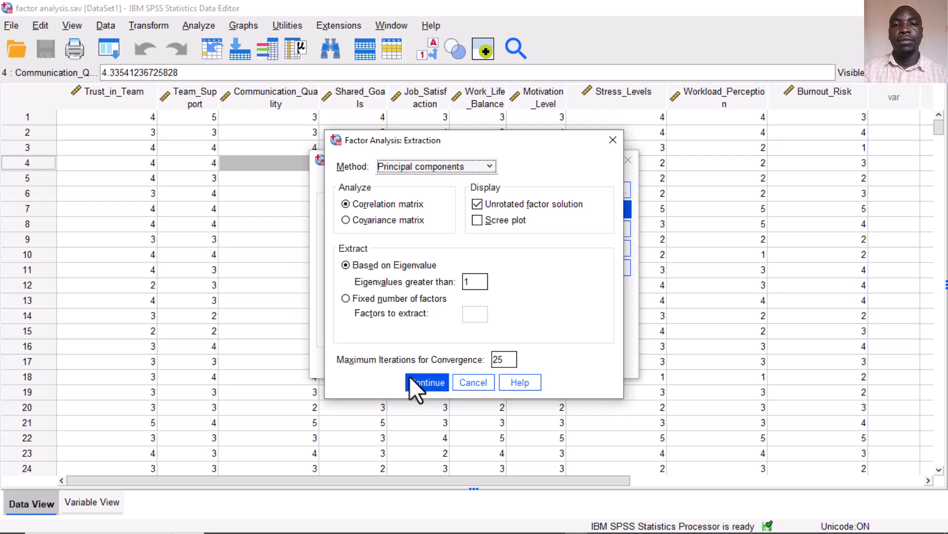
{"action": "left_click", "coordinate": [422, 383]}
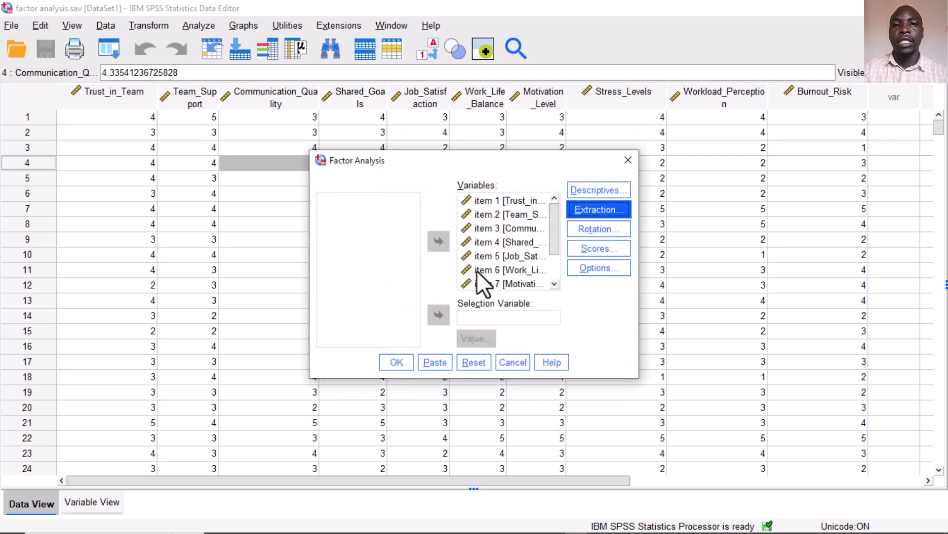
{"action": "left_click", "coordinate": [606, 227]}
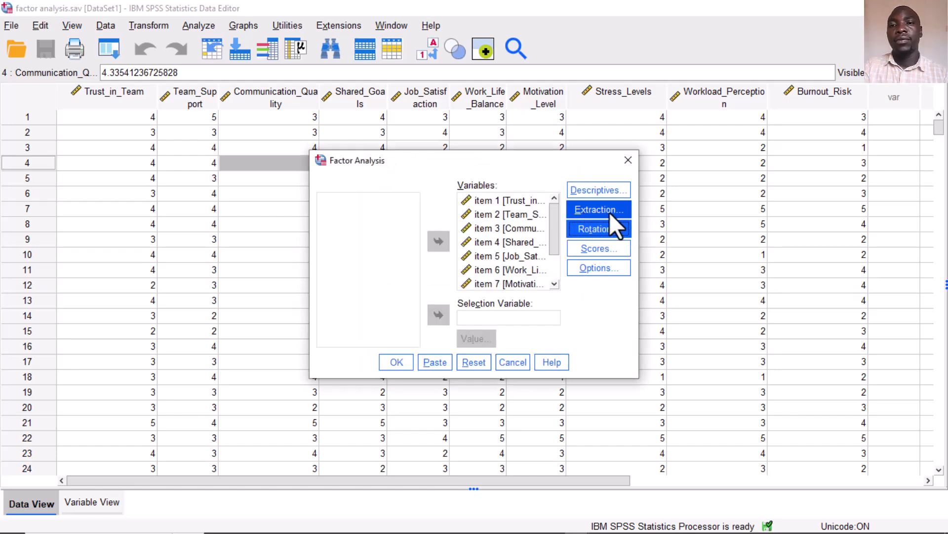
Switch to the PowerPoint slide show on factor extraction and activate the Pen for annotating the slide.
{"action": "left_click", "coordinate": [423, 524]}
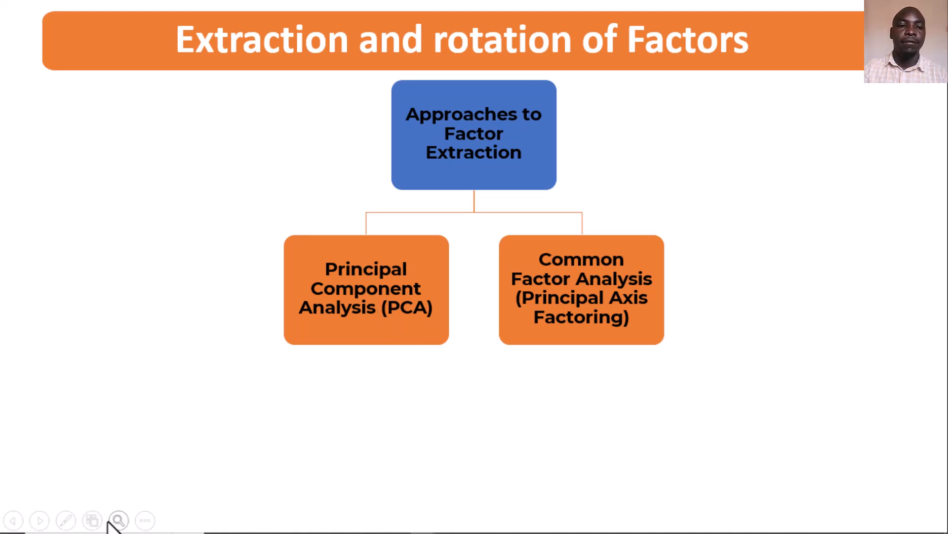
{"action": "left_click", "coordinate": [69, 518]}
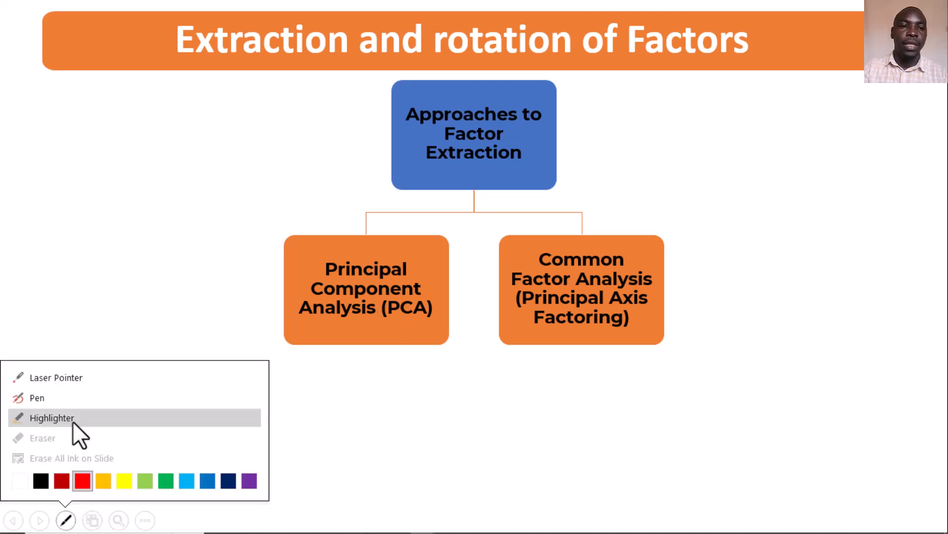
{"action": "left_click", "coordinate": [61, 398]}
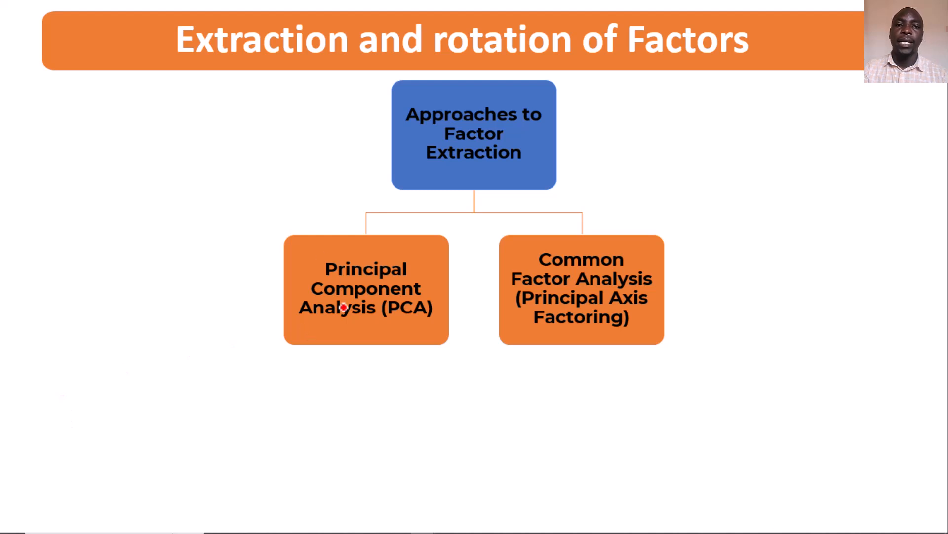